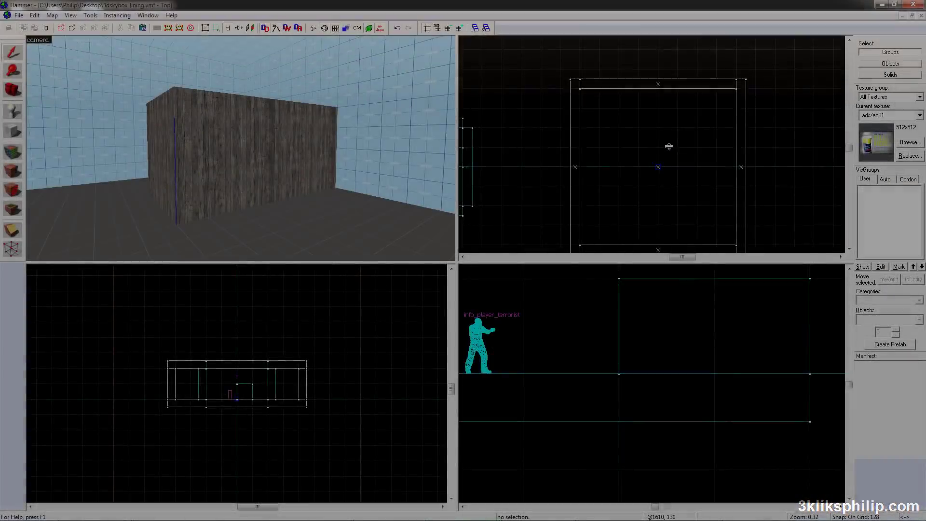
Select the large wooden block in the play area and duplicate it directly beside the original in the top view.
scroll(656, 165, down, 4)
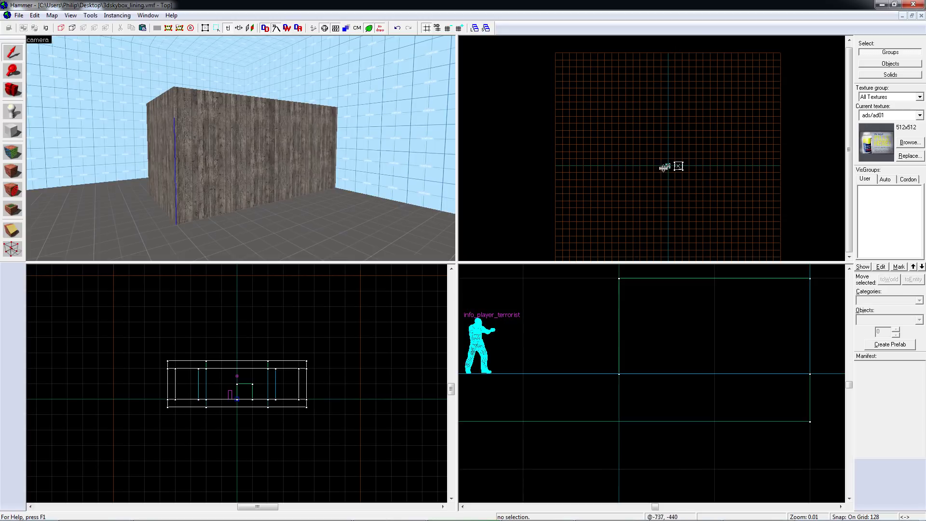
scroll(661, 168, up, 15)
scroll(683, 160, up, 2)
scroll(680, 172, up, 2)
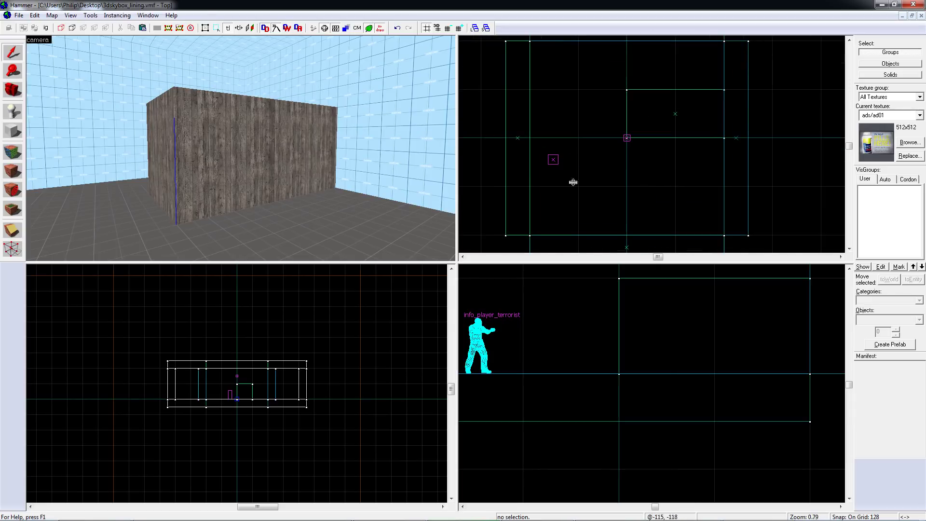
click(252, 139)
key(z)
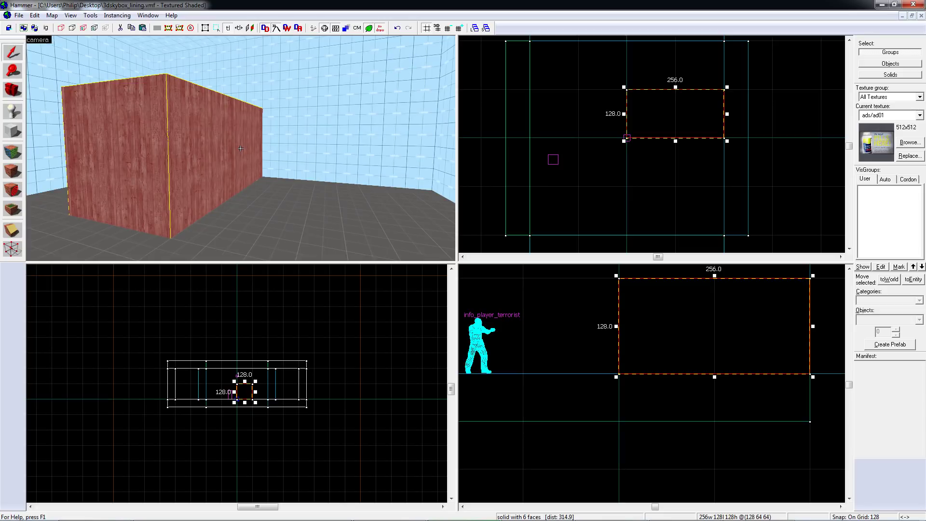
key(d)
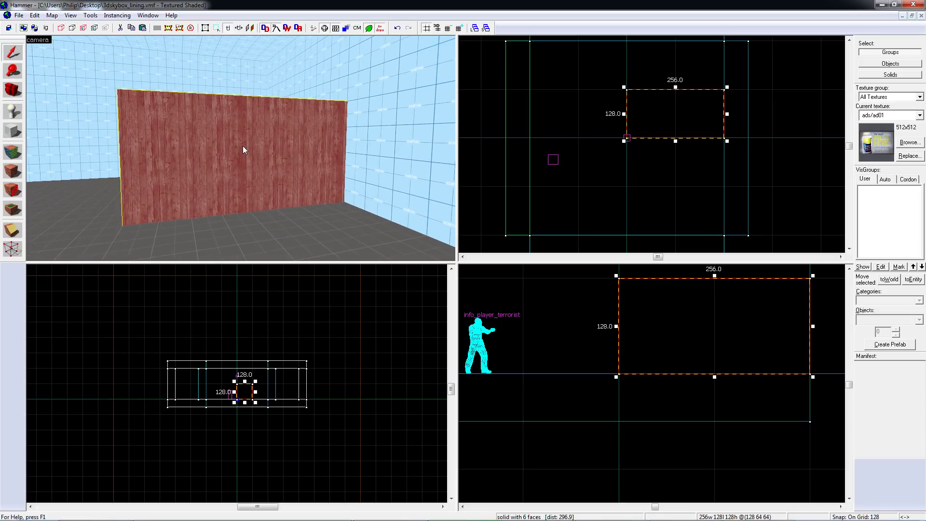
drag(660, 119, 660, 167)
Reduce the grid size to 8 and scale the duplicated block down to 16 wide, 8 long and 8 high.
scroll(660, 168, up, 4)
key([)
key([)
key([)
key([)
drag(770, 159, 616, 158)
drag(625, 278, 624, 368)
drag(607, 116, 608, 195)
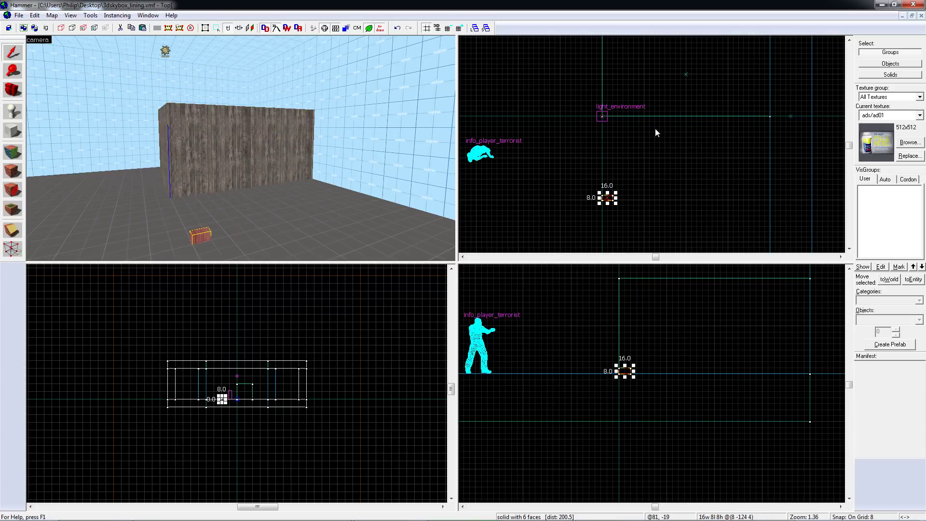
Move the small block into the 3D skybox room, placing its corner on the centre of the sky_camera.
click(598, 112)
scroll(601, 111, down, 10)
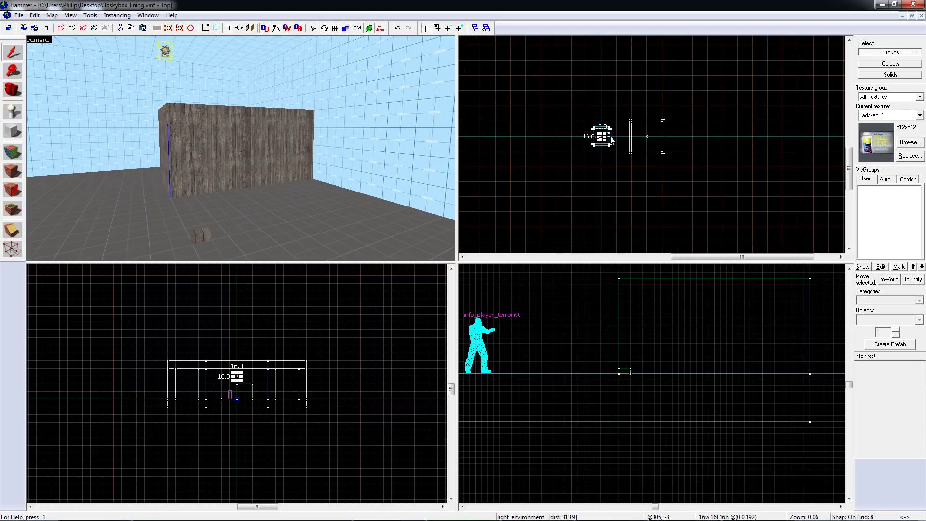
scroll(611, 140, up, 8)
click(589, 91)
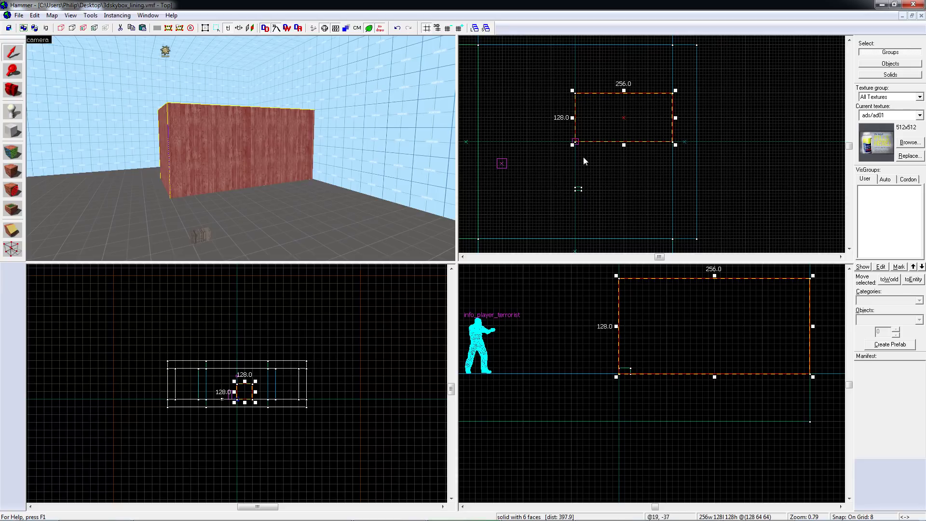
click(580, 189)
click(580, 189)
scroll(559, 187, up, 6)
drag(558, 187, 698, 176)
scroll(698, 176, up, 7)
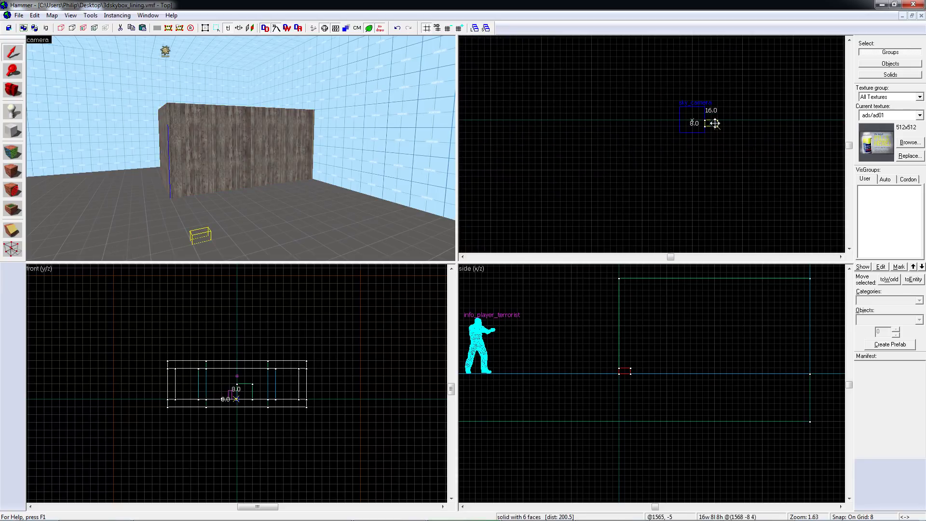
drag(707, 118, 695, 114)
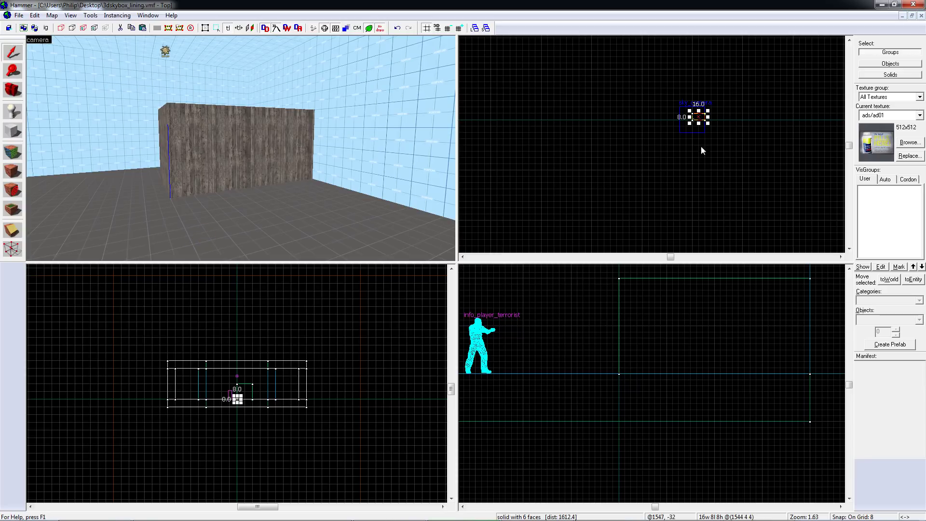
Shift the small block 16 units along the x axis to the edge of the sky_camera box and clear the selection.
scroll(704, 112, up, 5)
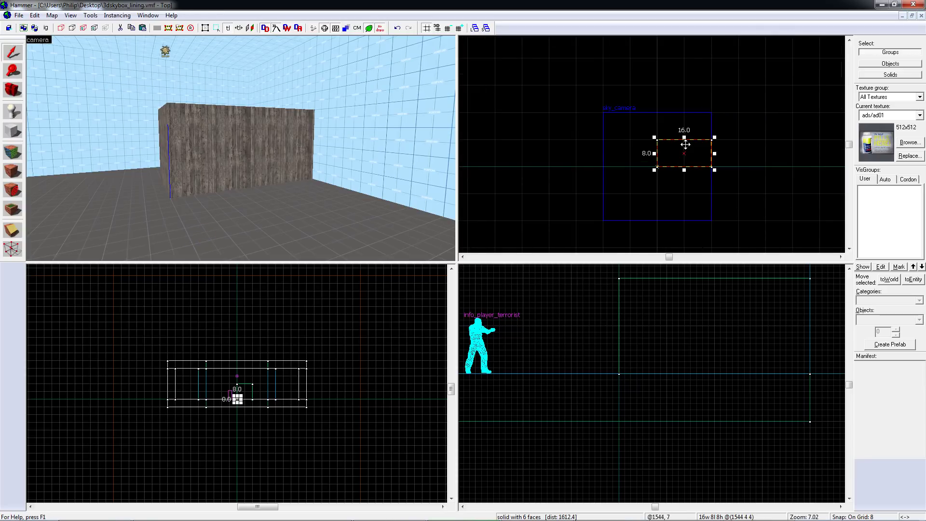
drag(670, 155, 707, 155)
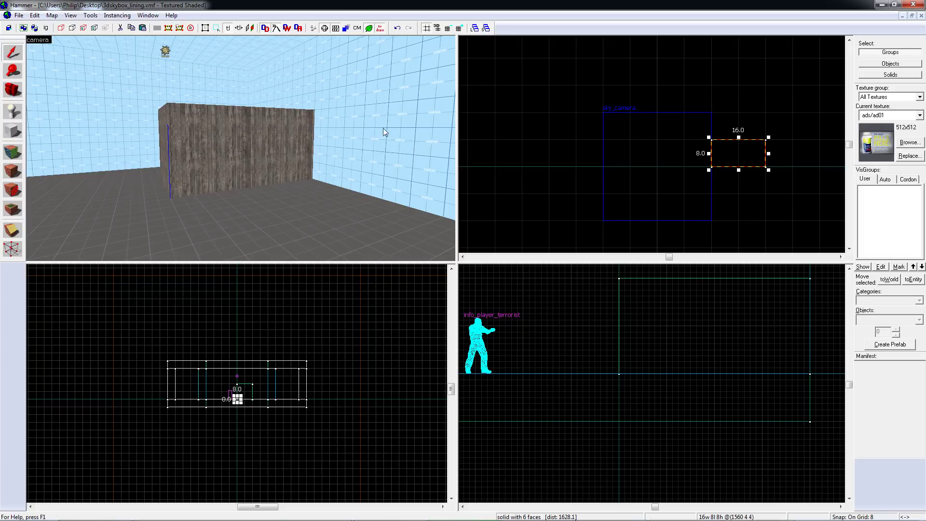
click(668, 161)
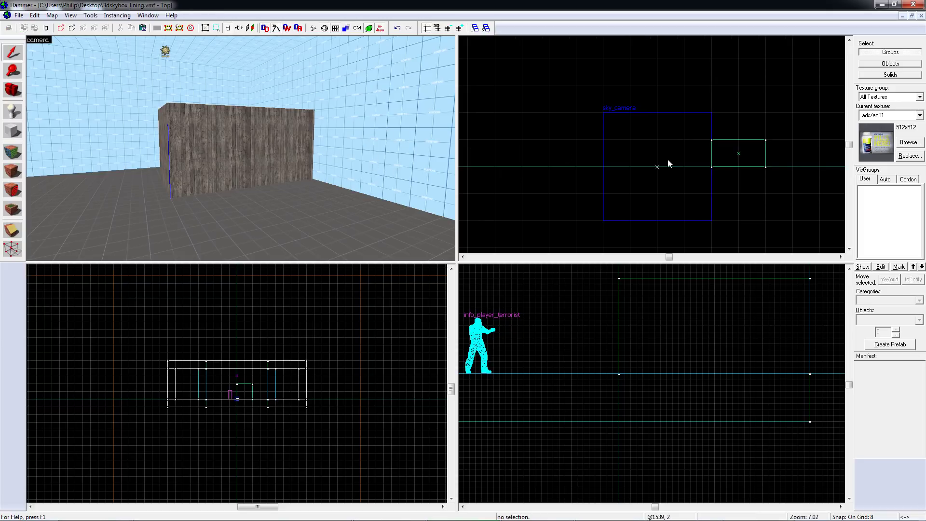
Run the map in Counter-Strike: Global Offensive, join the Terrorist team and shoot along the seam between the wooden wall and its skybox extension.
key(F9)
click(467, 356)
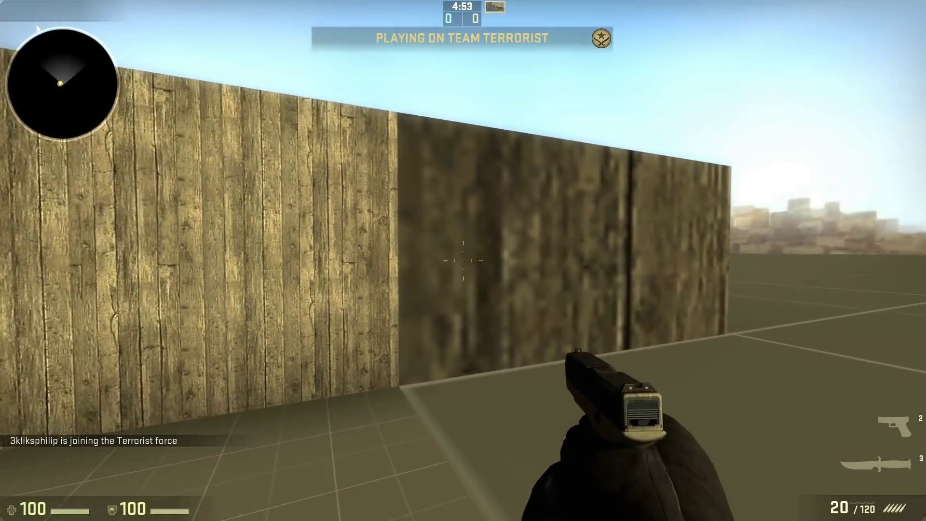
key(w)
click(463, 260)
click(463, 261)
click(464, 261)
click(463, 261)
click(464, 260)
click(463, 260)
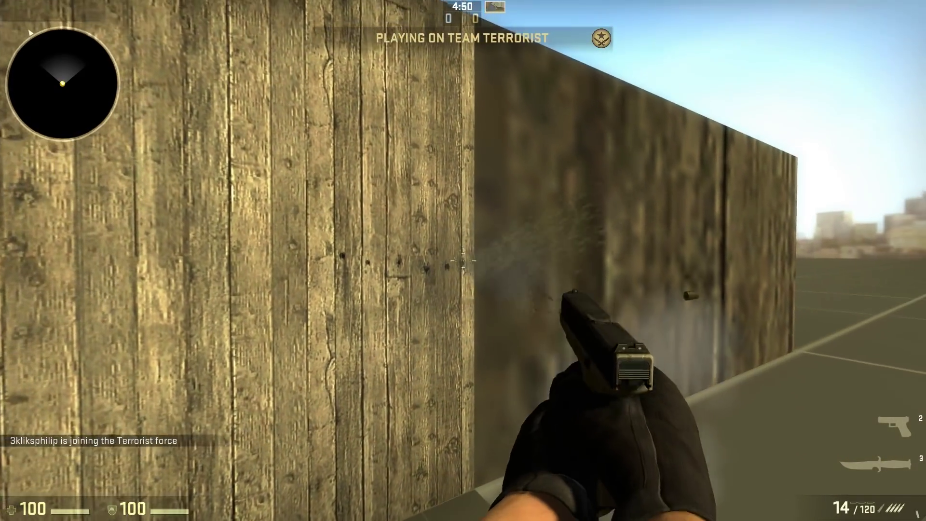
click(463, 260)
click(463, 260)
click(463, 260)
click(463, 260)
key(w)
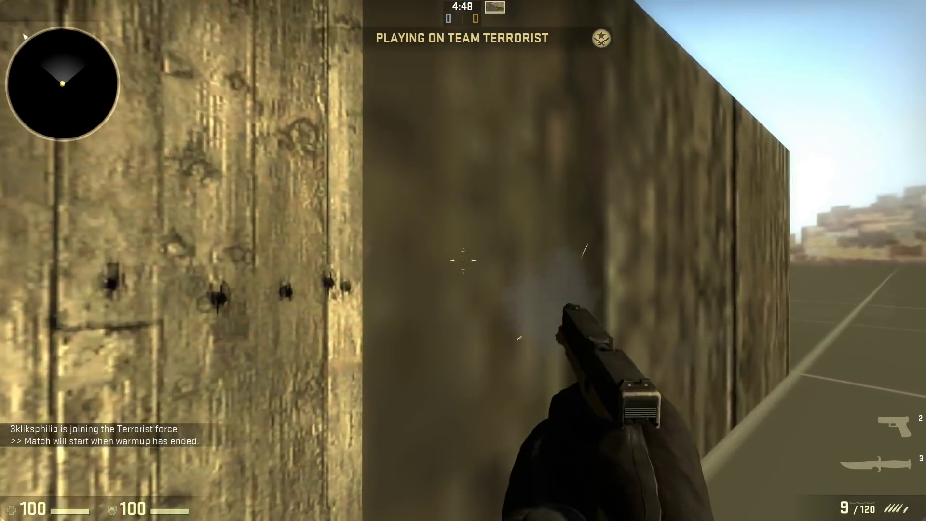
click(463, 260)
click(463, 261)
click(463, 260)
key(r)
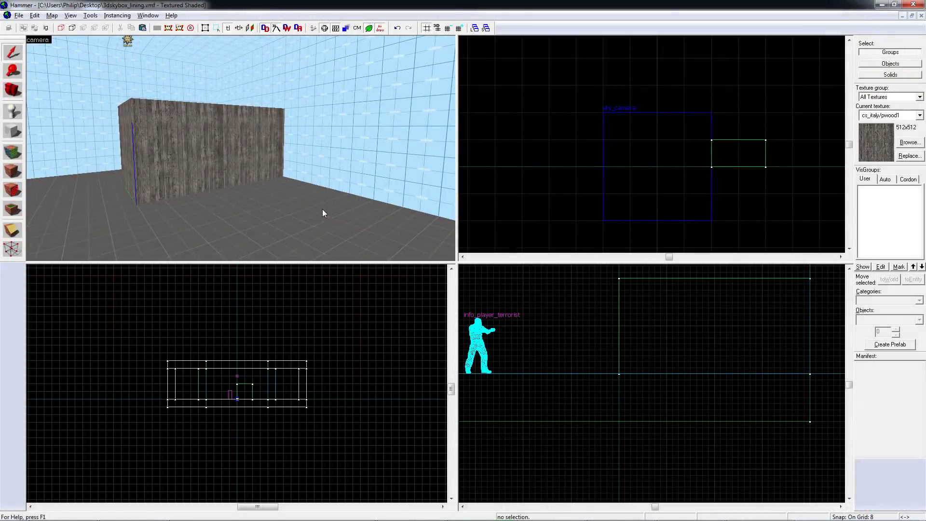
Select the large block's long face for texture editing and divide its 0.25 texture scale by 16 in Calculator.
click(13, 152)
click(195, 163)
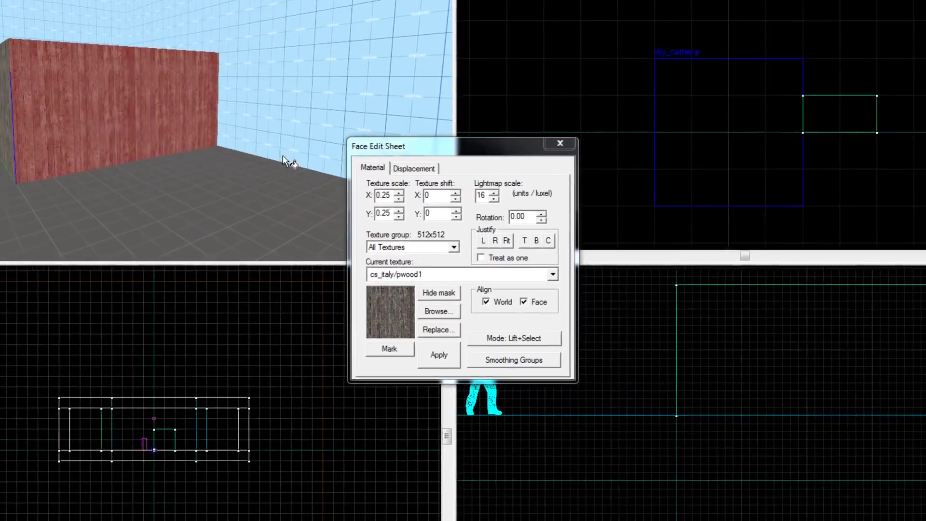
drag(403, 214, 408, 215)
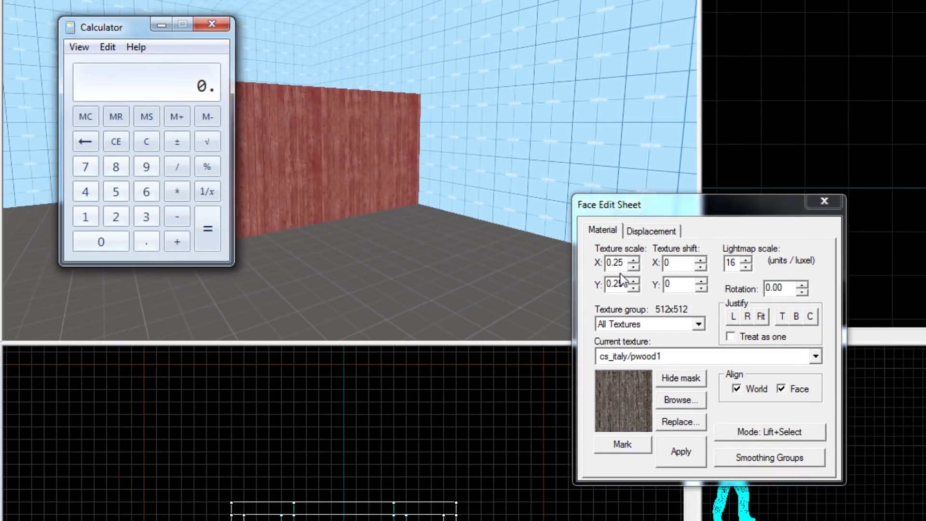
text(16)
key(Return)
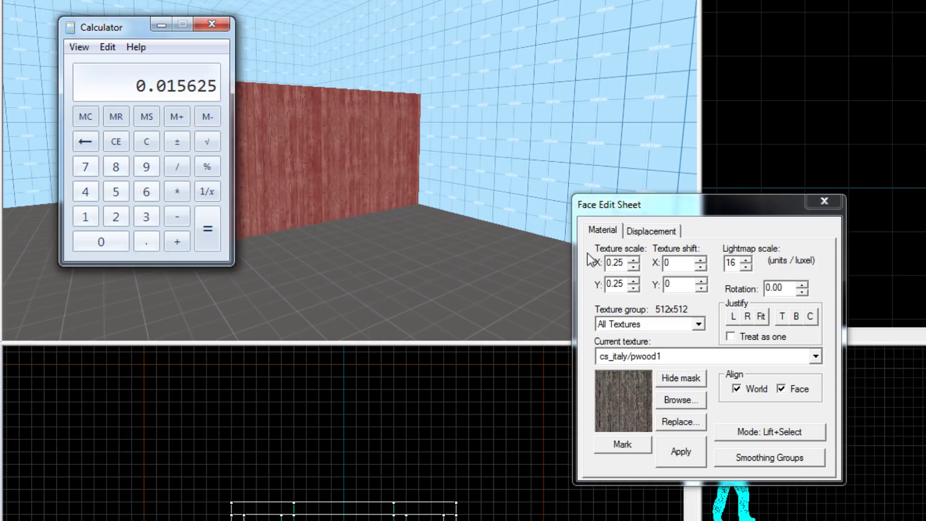
Set the X and Y texture scale of the large block's selected face to 0.32 and apply it.
double_click(615, 263)
text(0.32)
double_click(615, 283)
text(0.32)
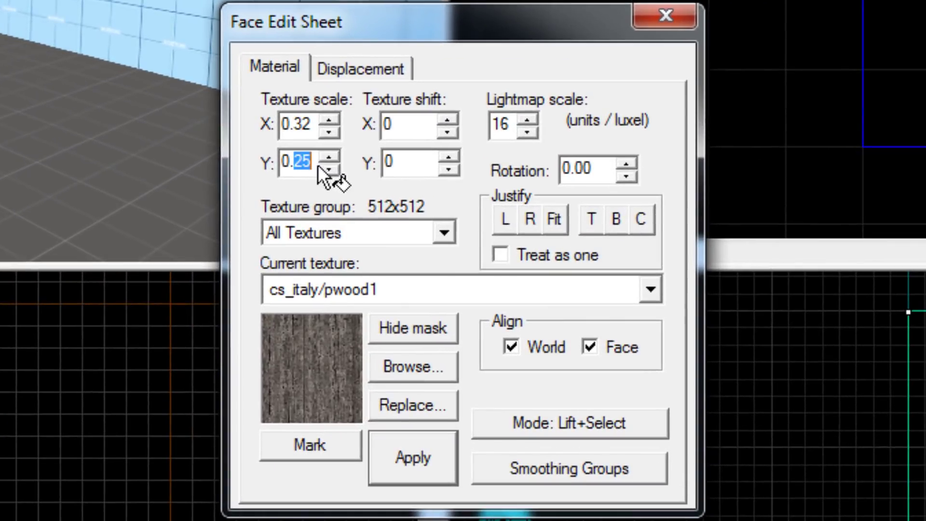
click(426, 463)
Select four faces of the small block beside the sky_camera and set their X and Y texture scale to 0.02 with zero texture shift.
key(z)
key(a)
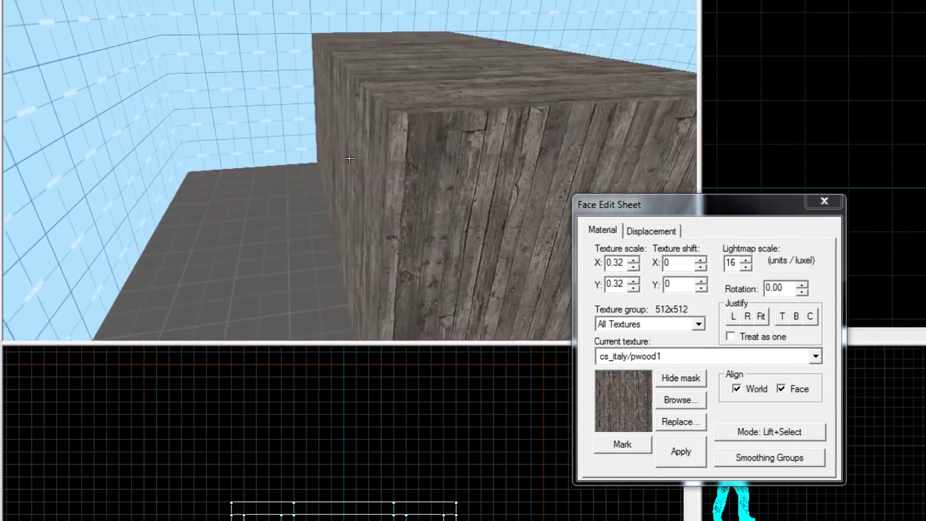
key(a)
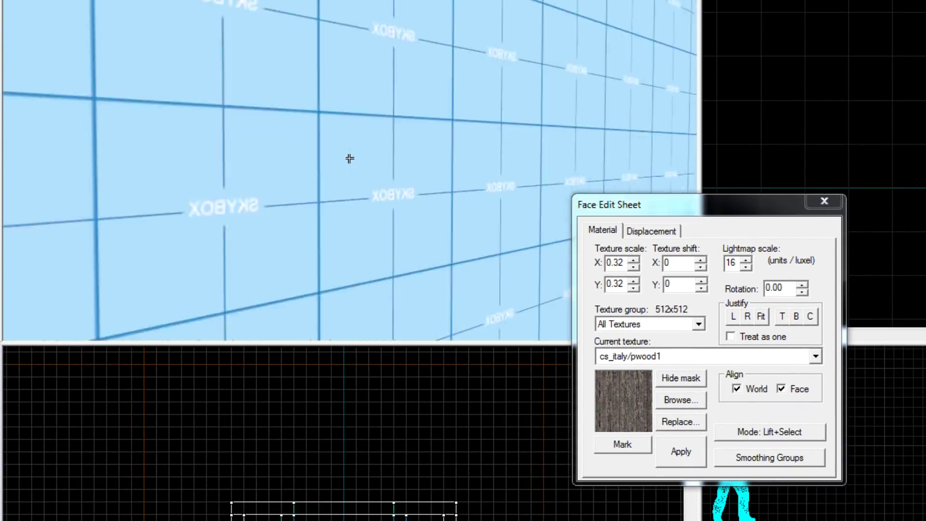
key(w)
key(z)
key(z)
key(w)
key(d)
key(z)
ctrl+click(282, 201)
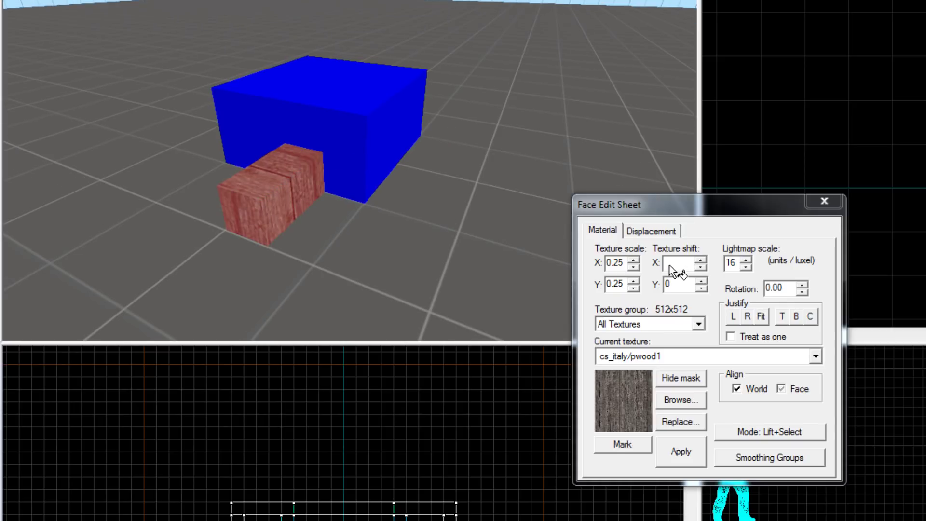
click(665, 264)
drag(612, 263, 627, 268)
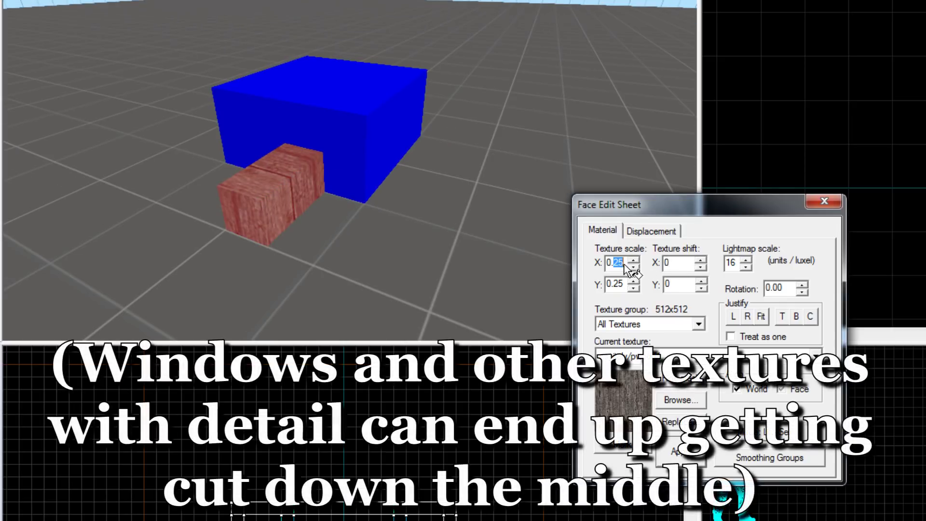
text(2)
click(698, 462)
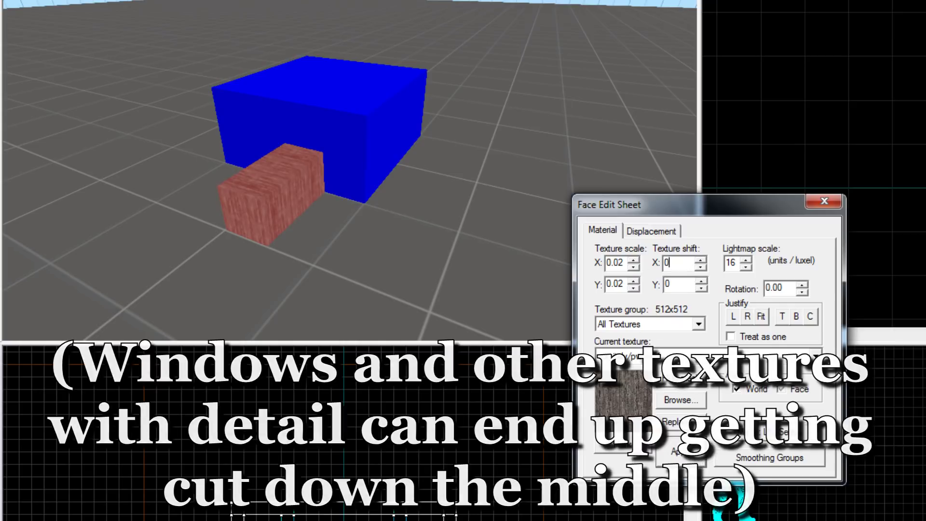
double_click(675, 285)
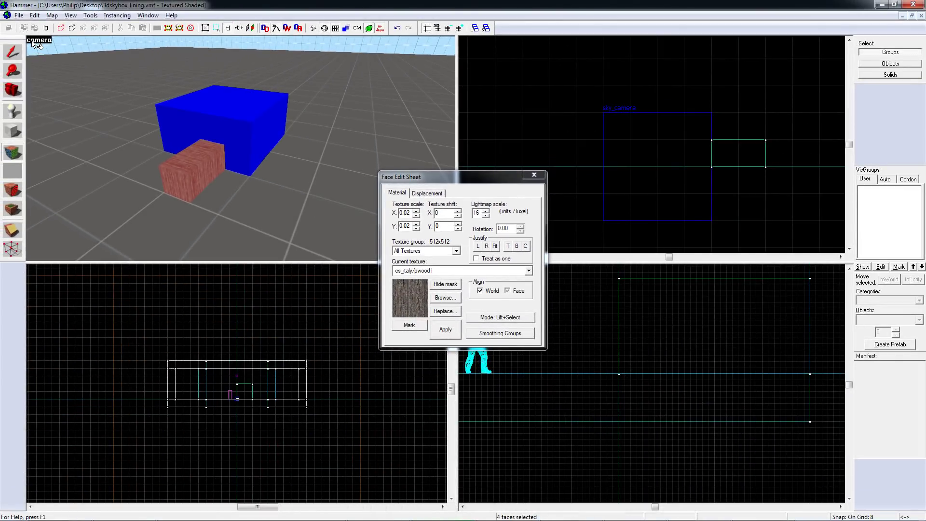
Show the 3D view as a lightmap grid and apply a lightmap scale of 1 to the small block's four faces.
click(32, 42)
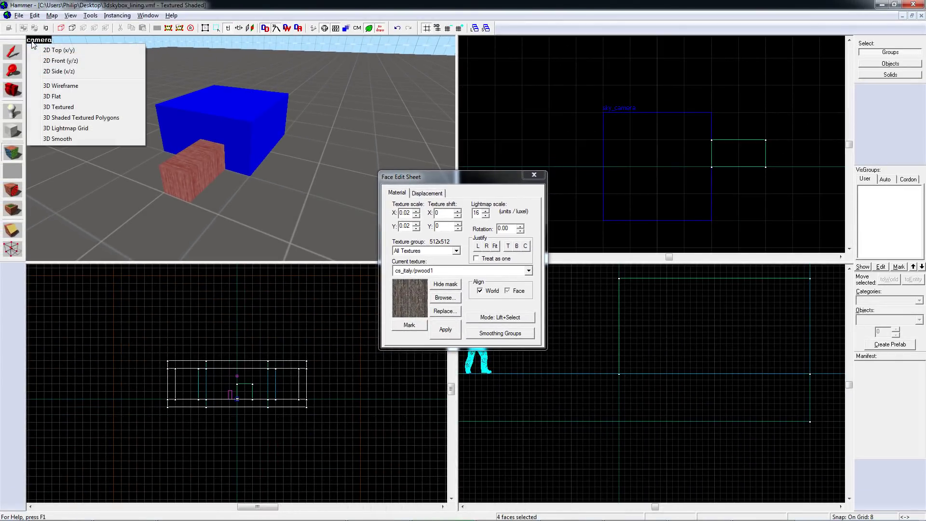
click(72, 128)
click(191, 163)
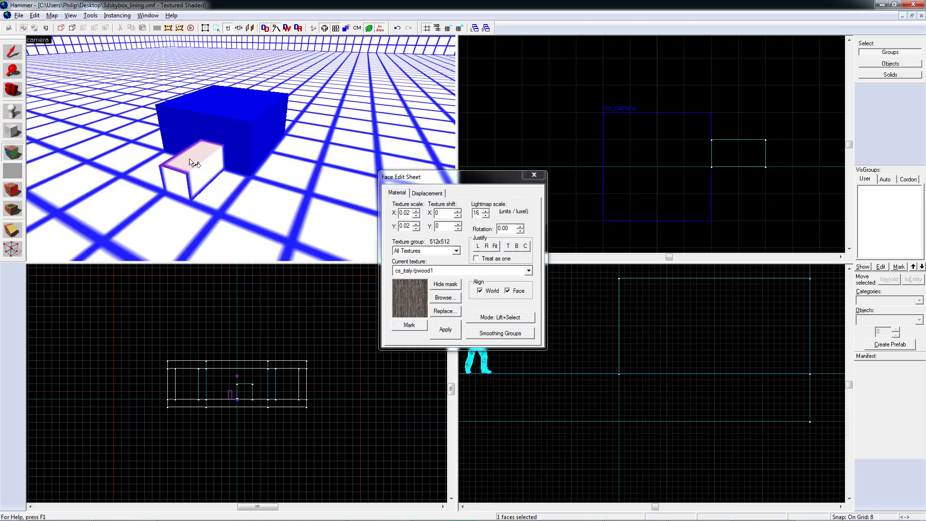
ctrl+click(203, 181)
ctrl+click(177, 182)
key(z)
key(a)
key(z)
ctrl+click(339, 130)
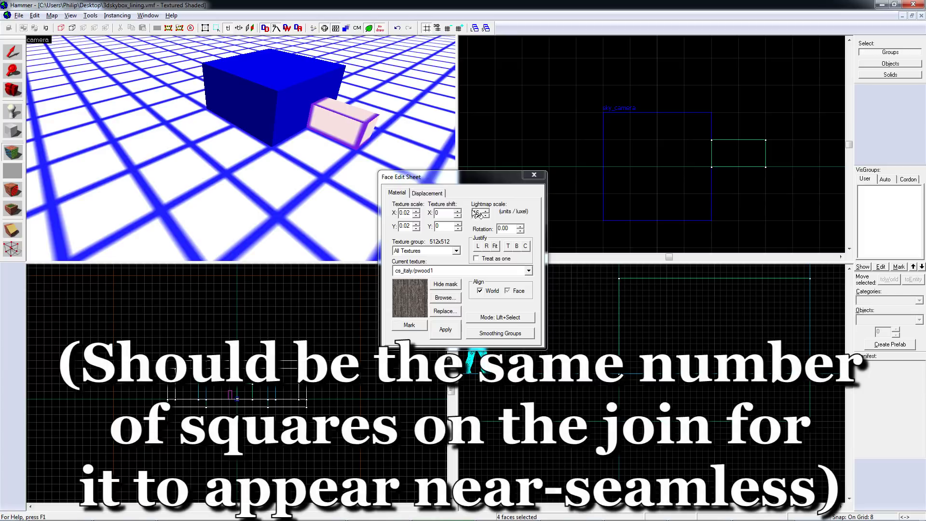
click(477, 213)
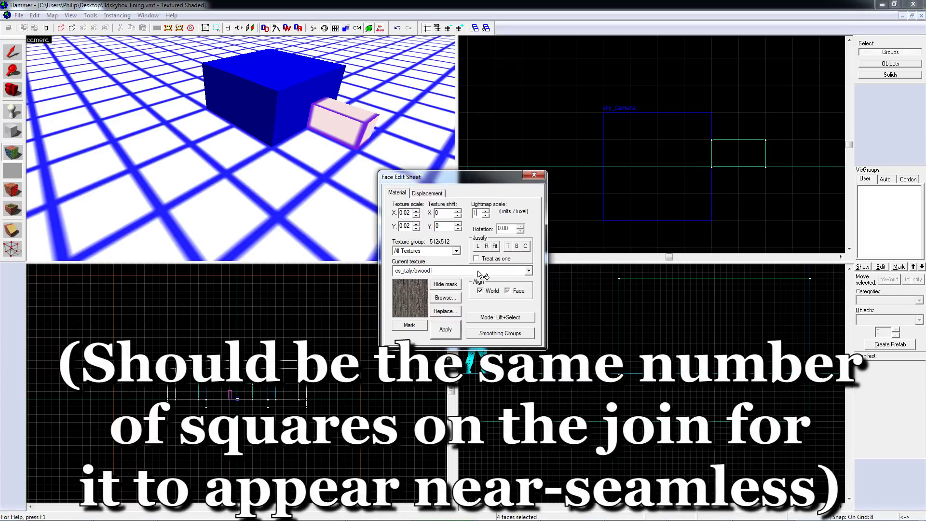
click(453, 331)
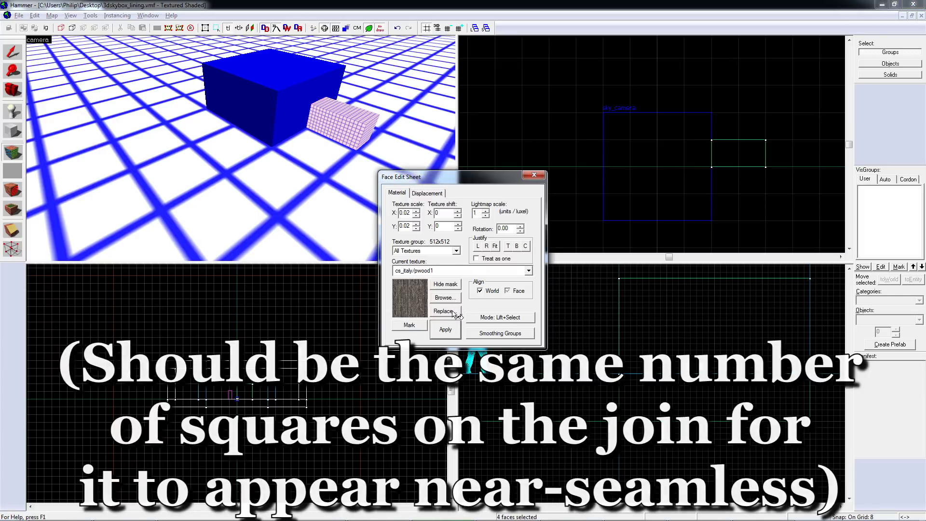
click(535, 178)
Compare the lightmap grids on the small and large blocks and return the 3D view to shaded textured polygons.
key(z)
key(w)
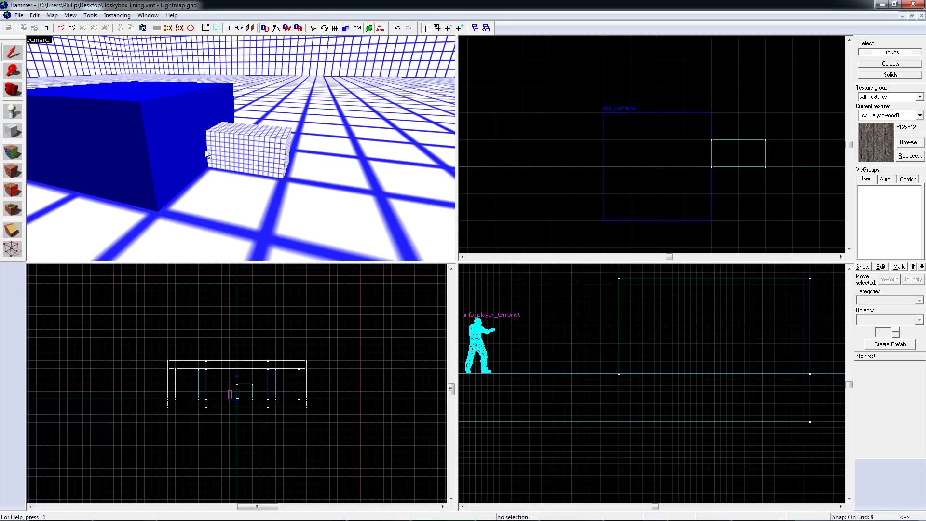
key(z)
key(s)
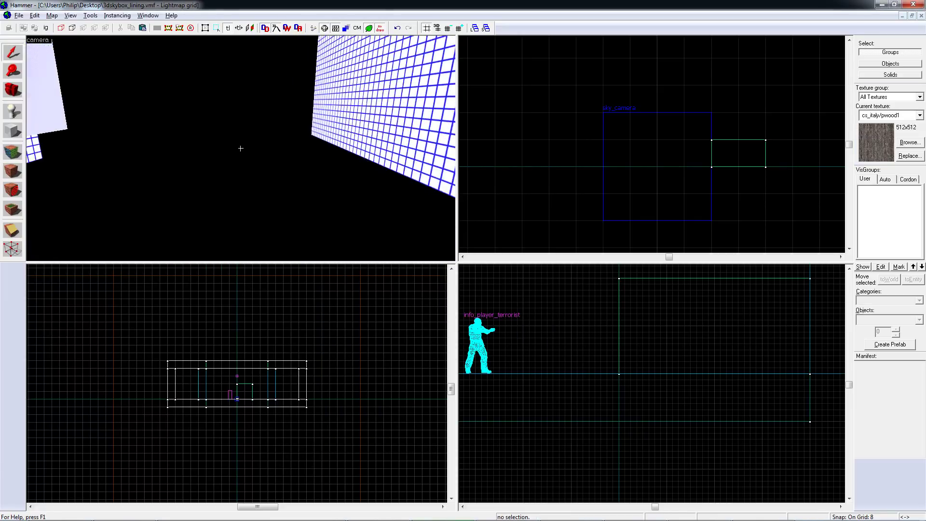
key(z)
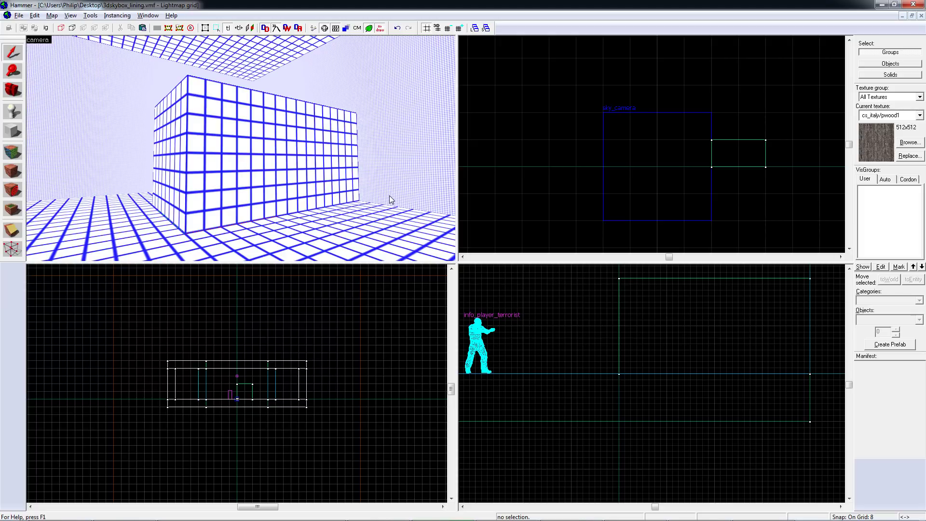
click(46, 40)
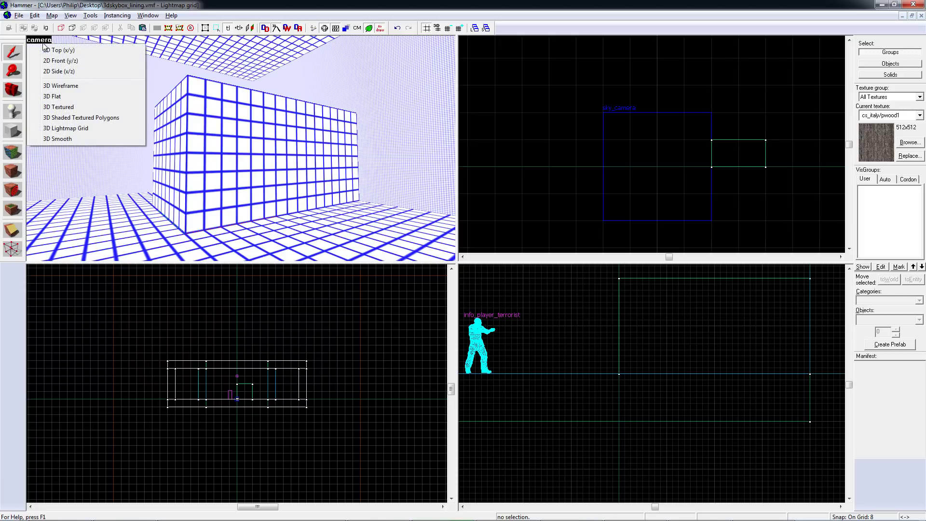
click(93, 118)
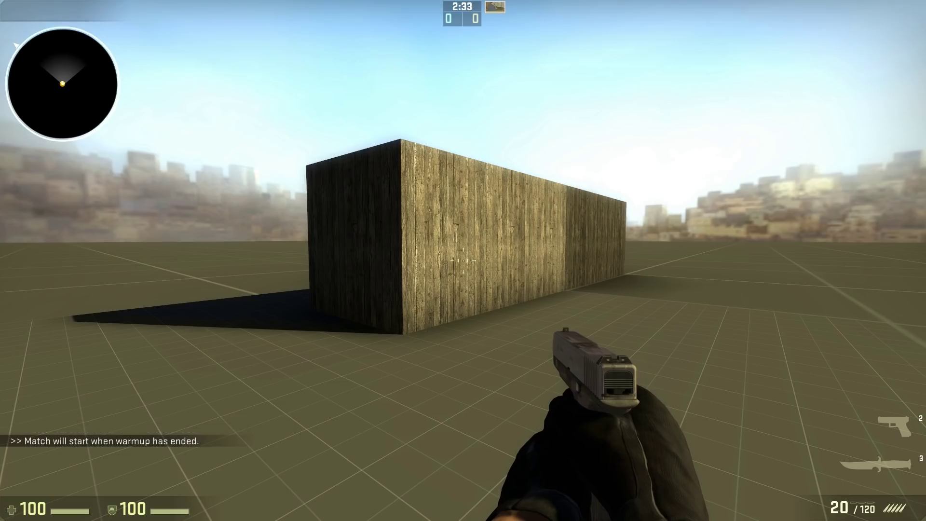
Switch to the map in Counter-Strike: Global Offensive and examine the plain wooden wall's texture and lighting at the skybox join.
key(w)
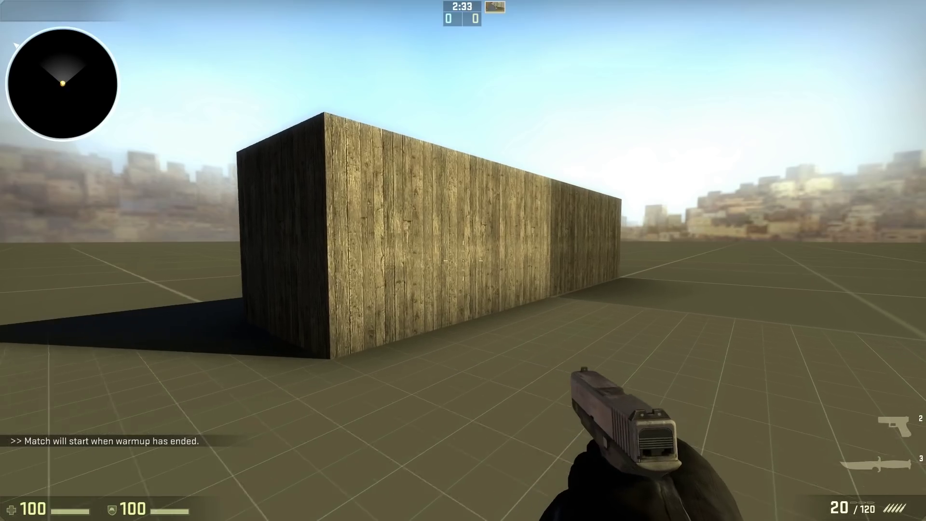
key(a)
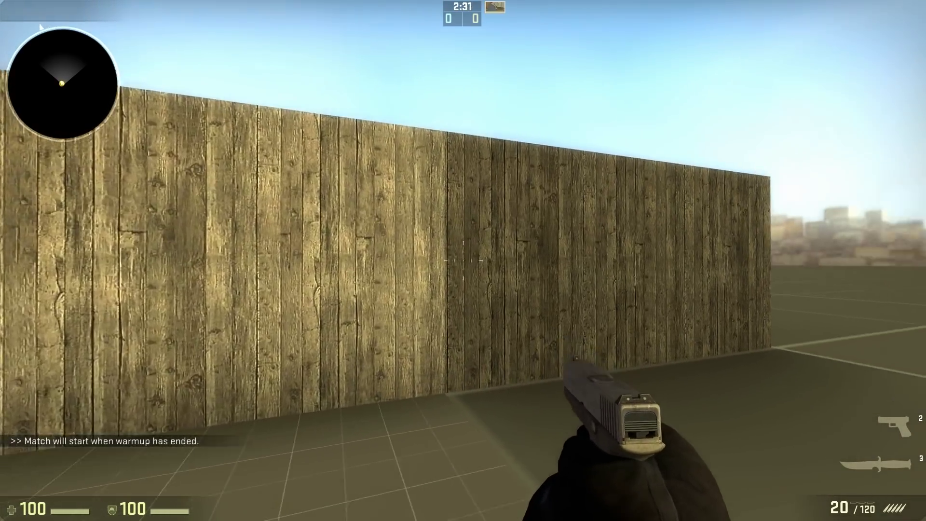
key(s)
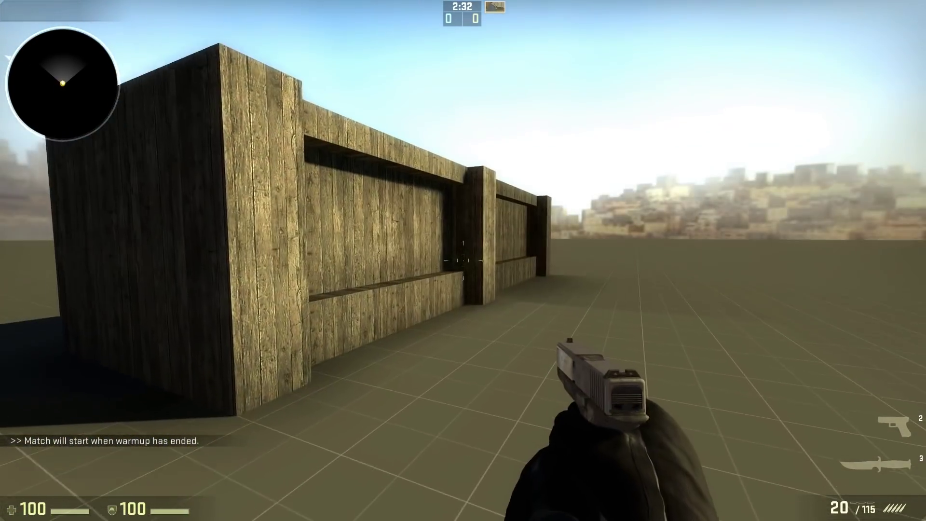
Examine the framed wooden wall in-game, firing at the pillar that covers the join and viewing both sections from several distances.
key(w)
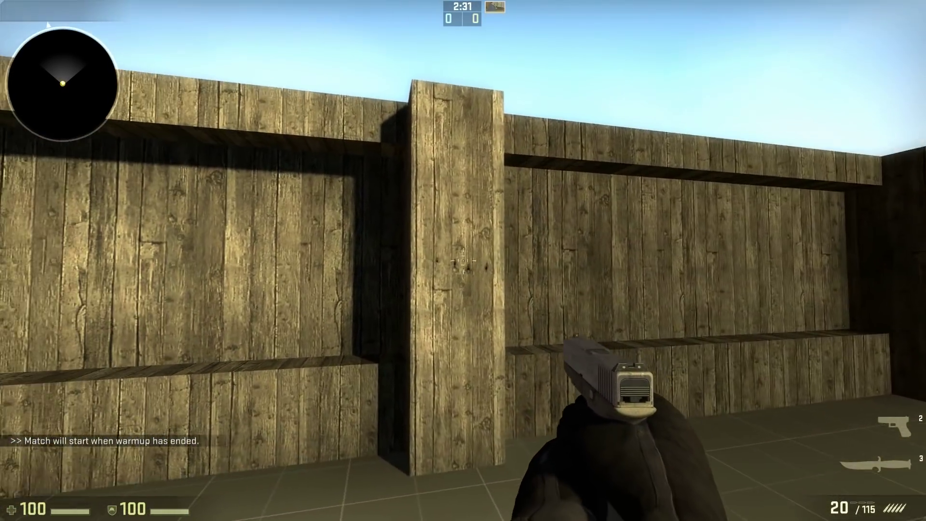
click(464, 261)
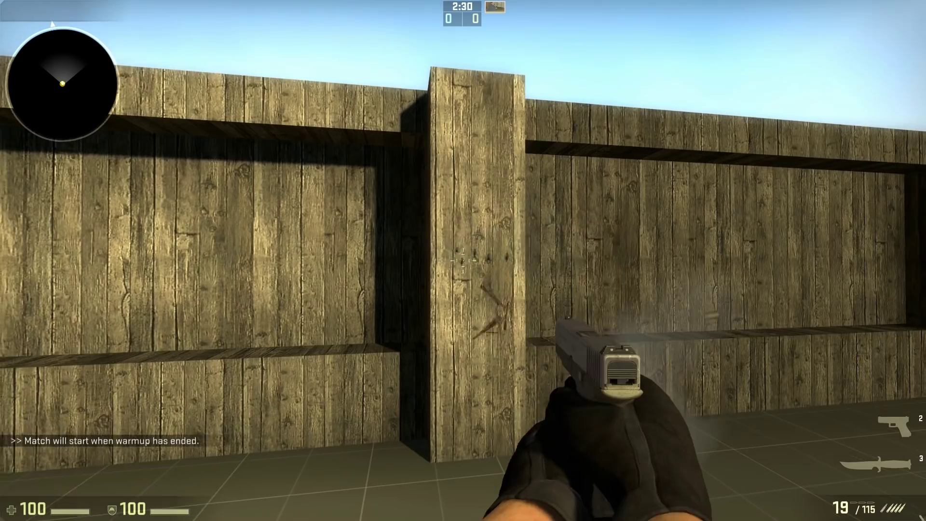
click(463, 260)
click(464, 261)
click(463, 261)
click(463, 261)
click(463, 261)
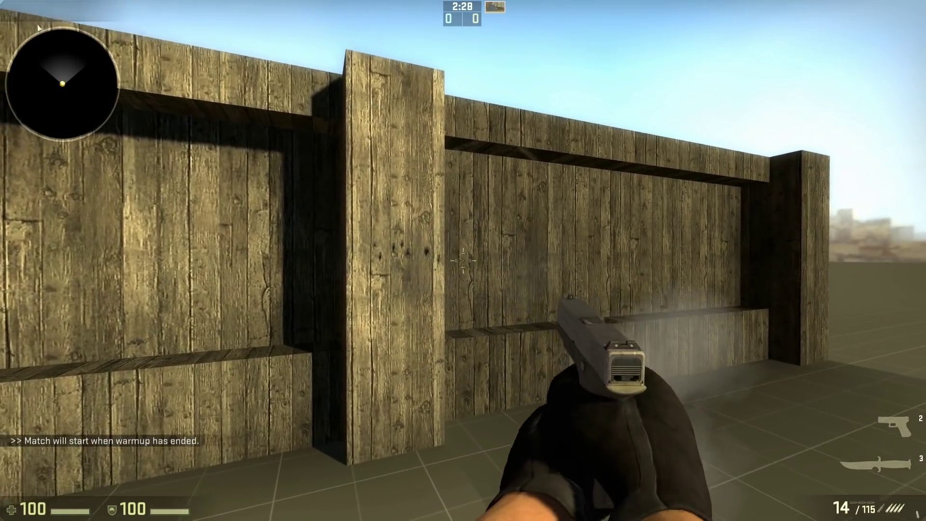
click(463, 260)
key(f)
key(r)
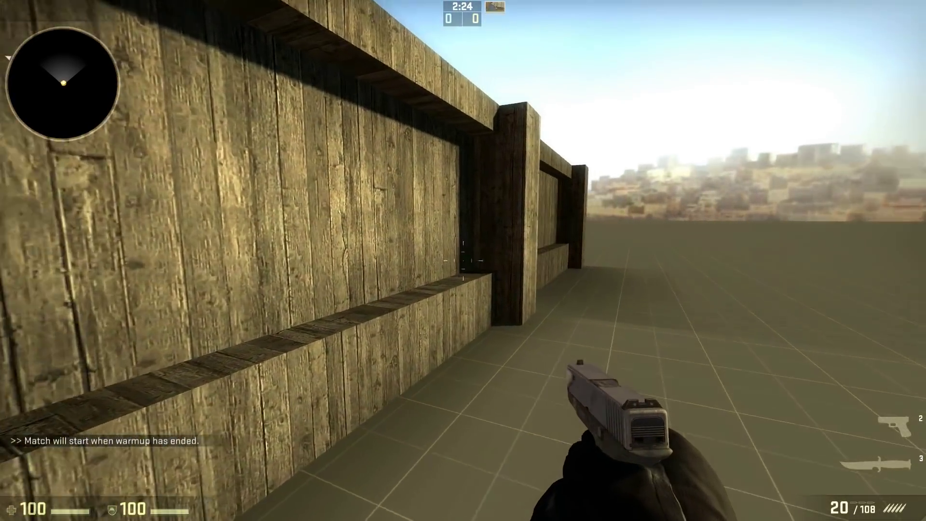
key(d)
key(s)
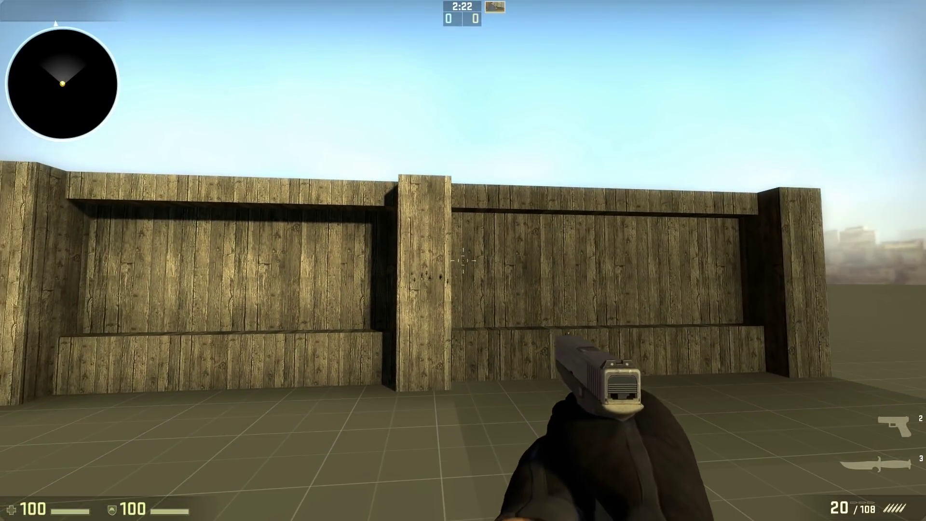
key(a)
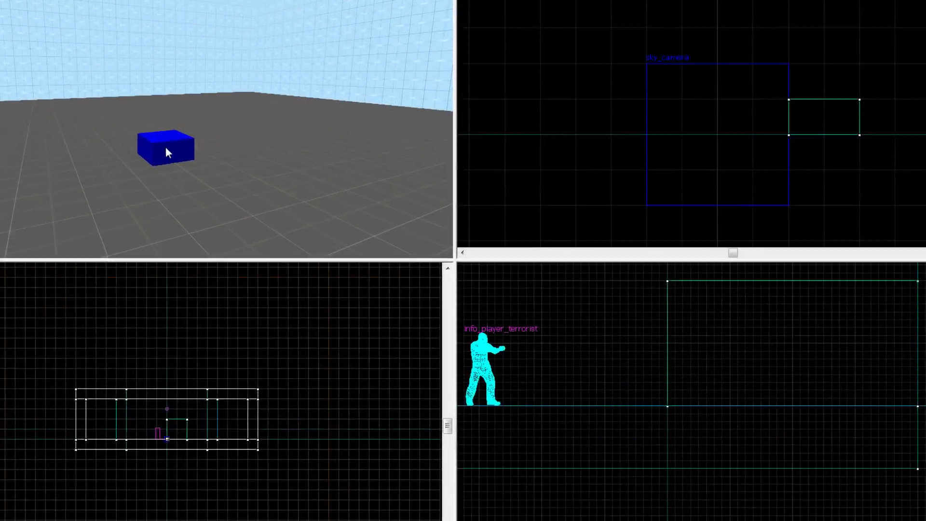
Switch to Hammer, open the sky_camera's properties and apply a 3D Skybox scale of 32.
double_click(166, 147)
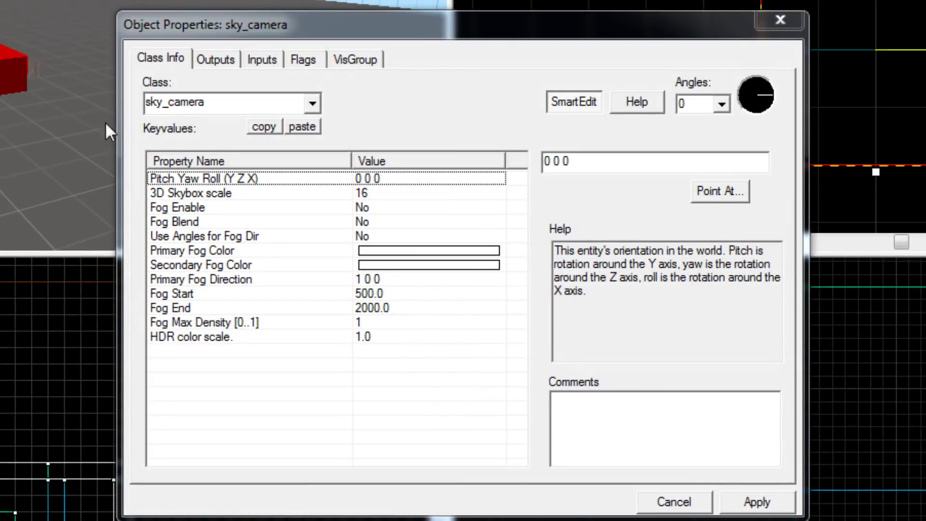
click(217, 192)
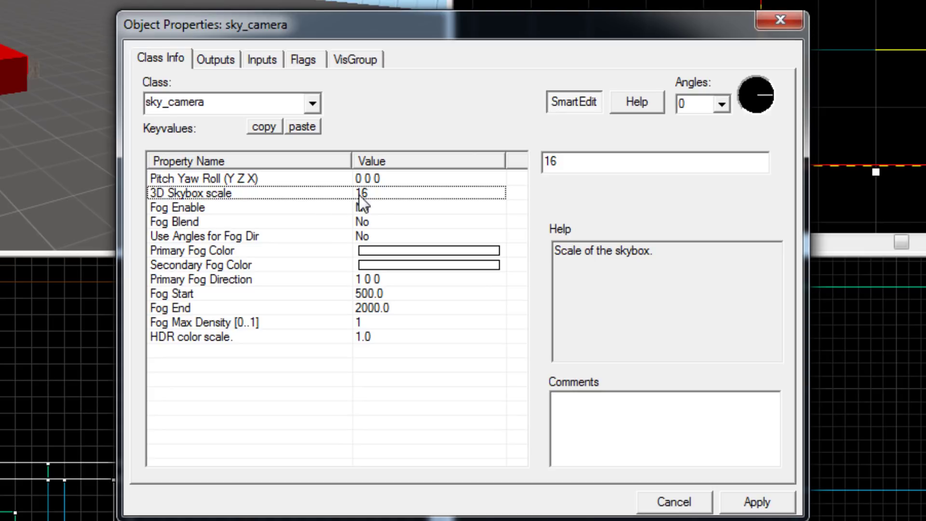
double_click(588, 165)
text(32)
click(756, 502)
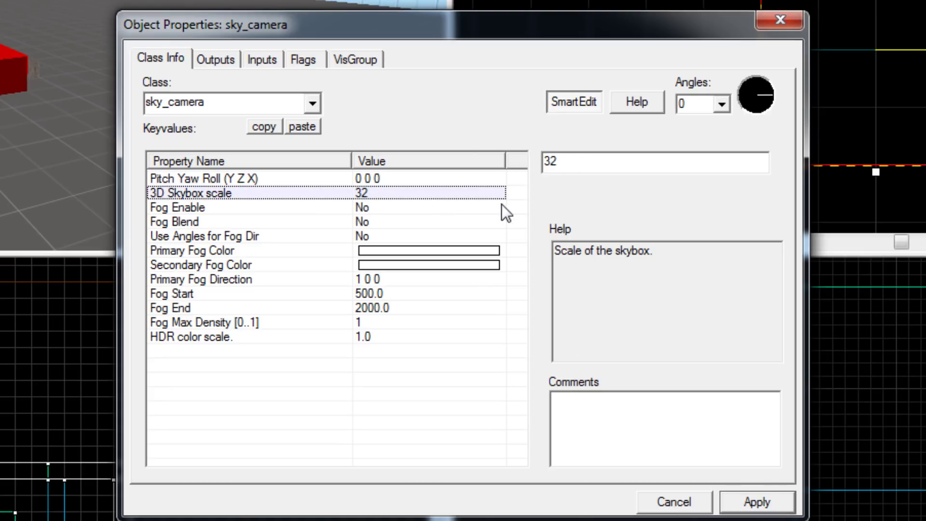
Set the sky_camera's 3D Skybox scale back to 16 and enable its fog.
double_click(572, 163)
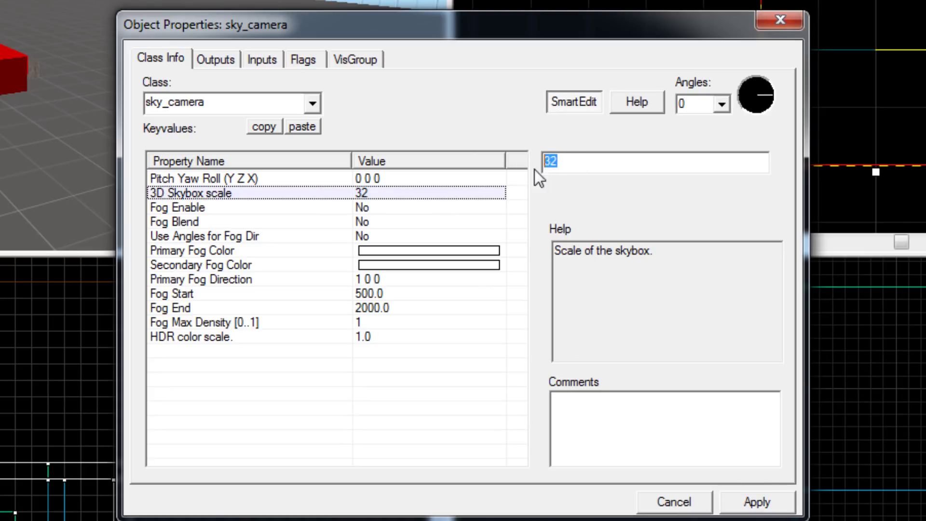
text(16)
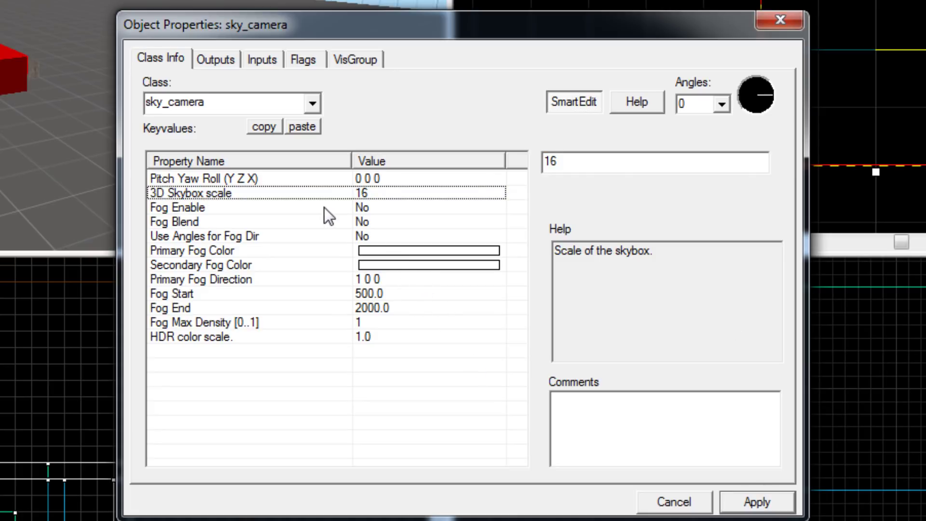
click(356, 208)
click(767, 165)
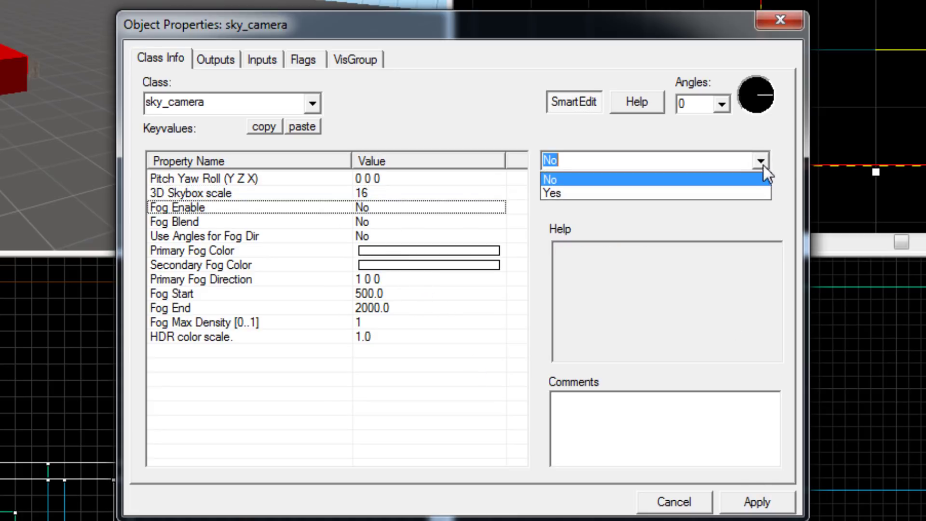
click(744, 191)
click(756, 504)
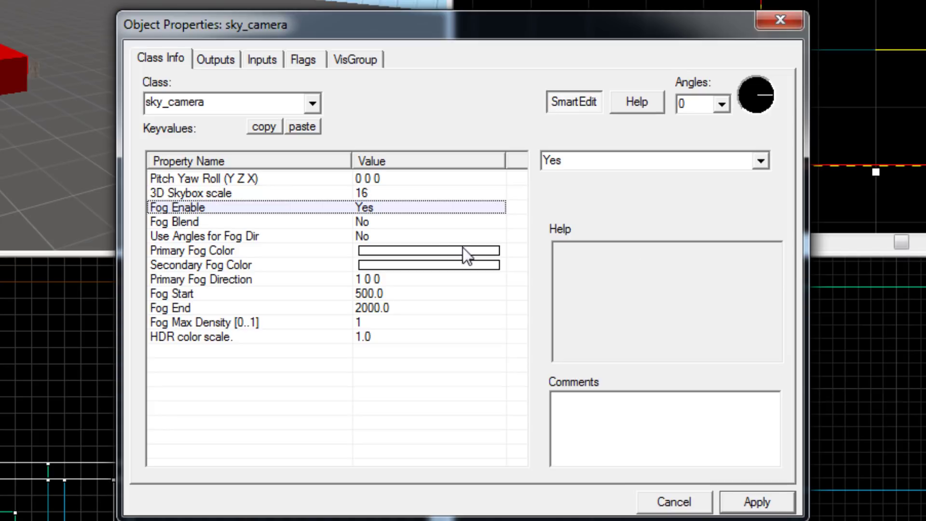
Review the sky_camera's primary fog color, fog start and fog end settings.
click(444, 252)
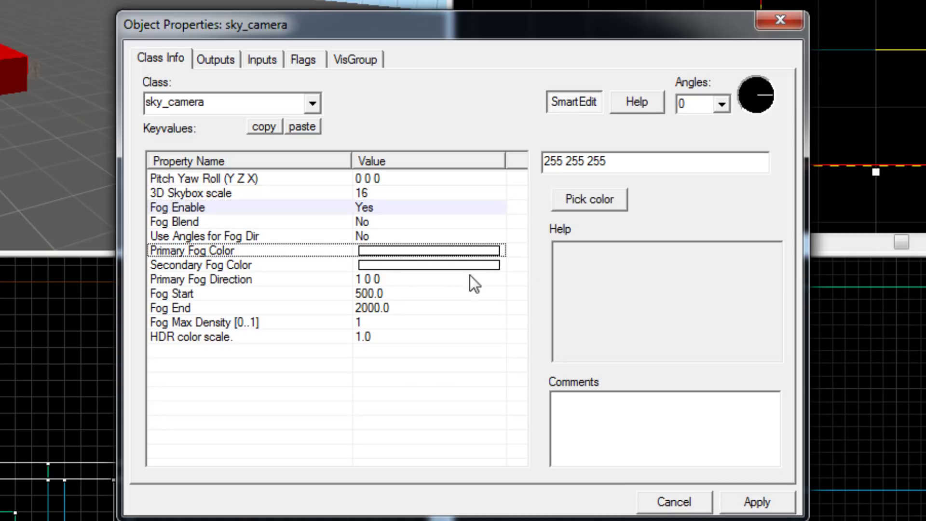
click(407, 294)
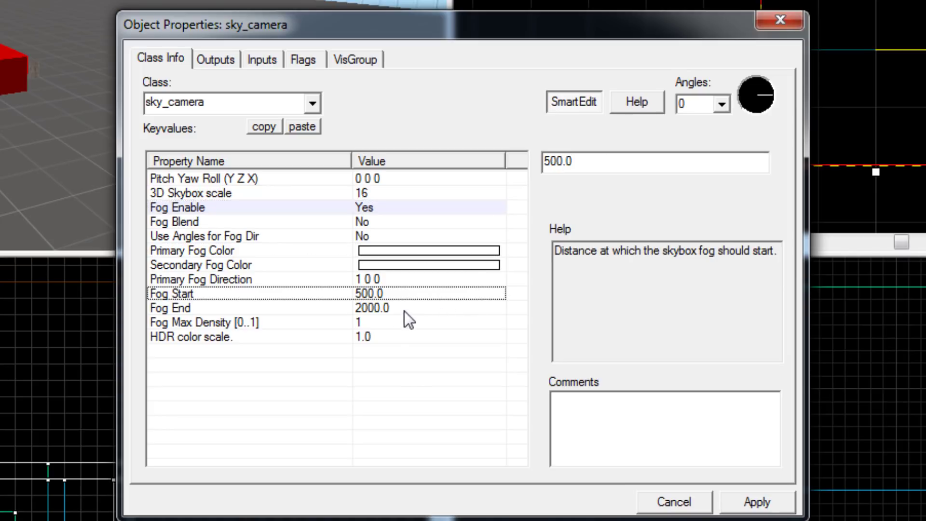
click(400, 309)
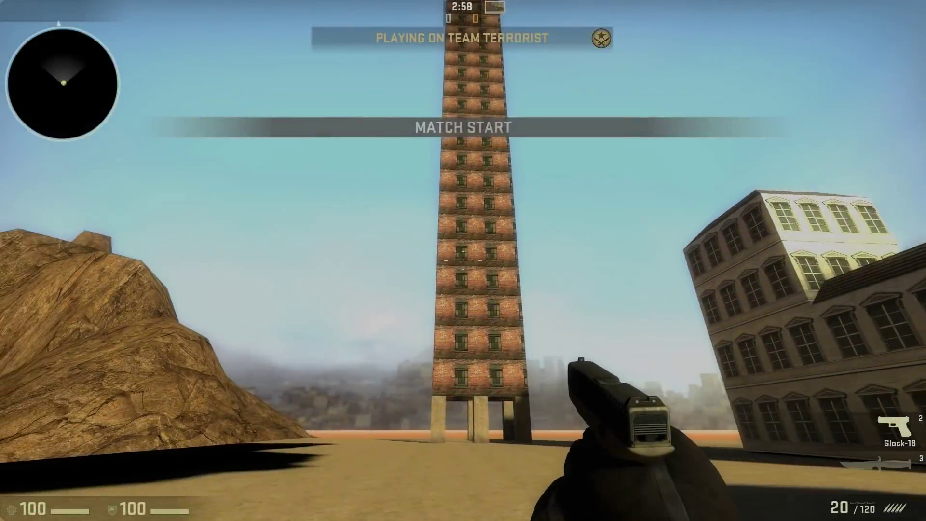
Switch to the in-game demo map and examine the tall brick tower and its surrounding skybox scenery.
key(s)
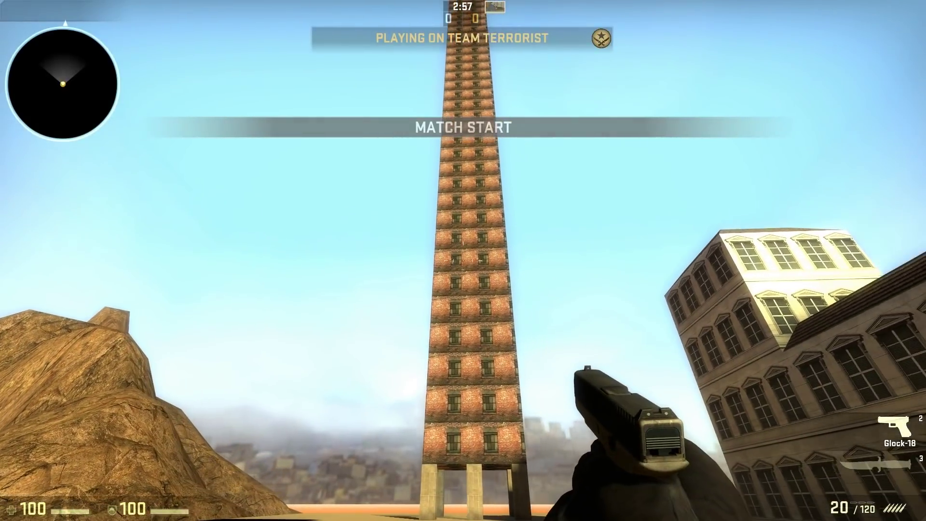